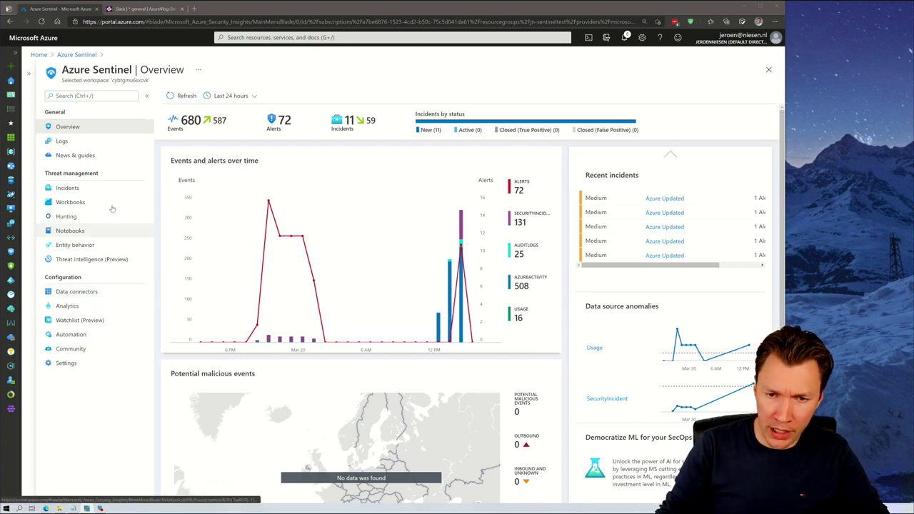
Step: Open the 'Send to slack' rule from Sentinel's Automation page and select its name
{"action": "left_click", "coordinate": [69, 337]}
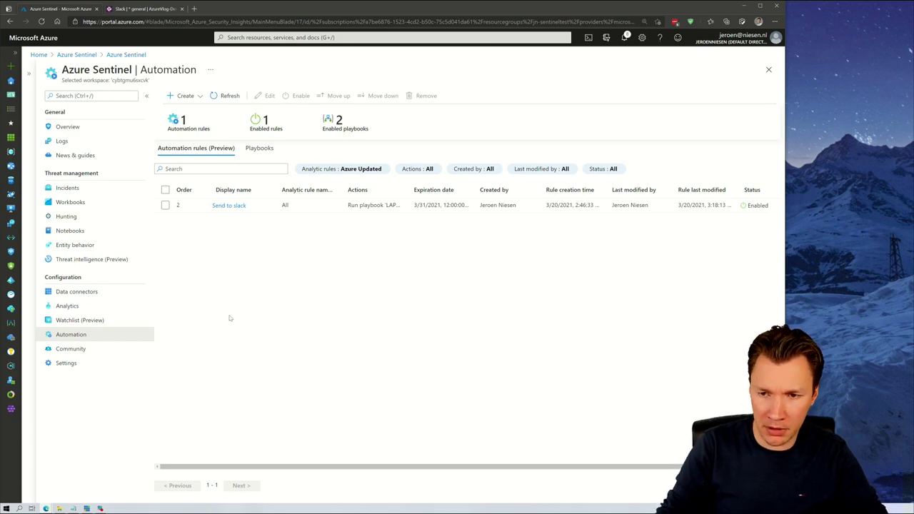
{"action": "left_click", "coordinate": [228, 206]}
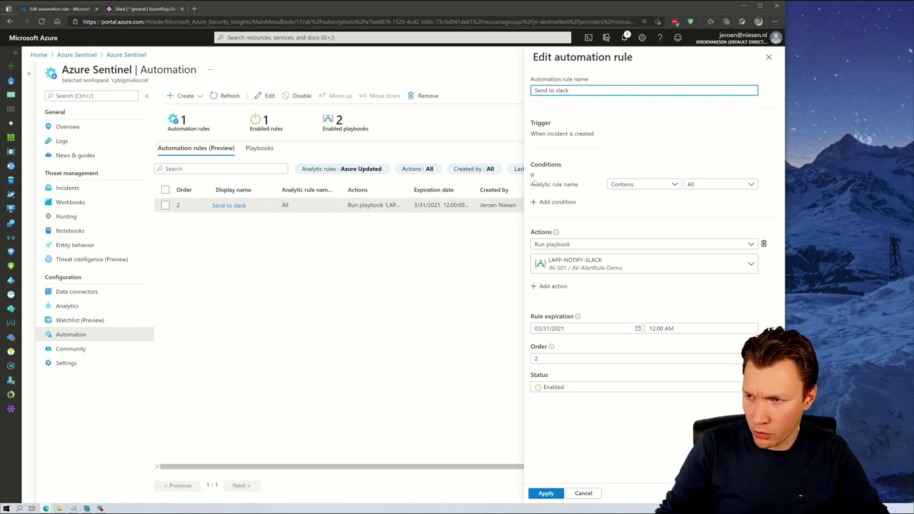
{"action": "left_click_drag", "start_coordinate": [568, 90], "coordinate": [532, 89]}
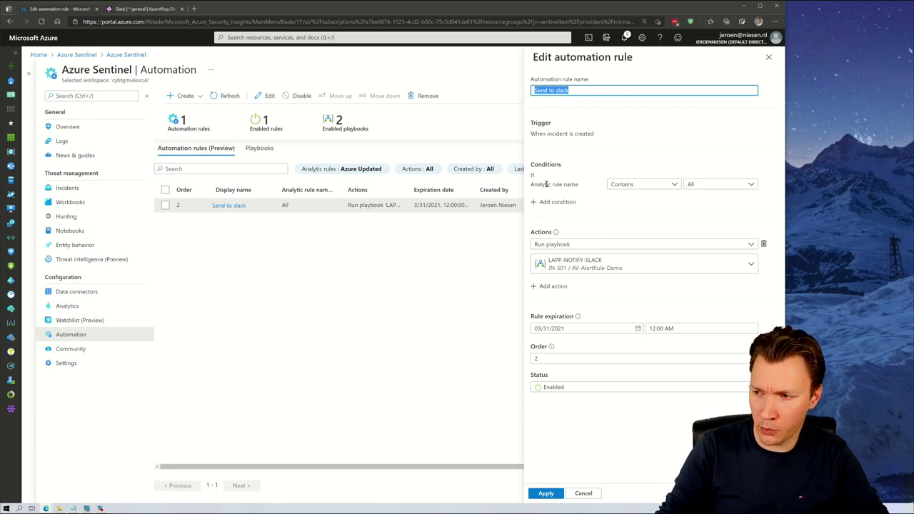
Step: Browse the rule's analytic-rule condition, extra conditions and action types, keeping the LAPP-NOTIFY-SLACK playbook action
{"action": "left_click", "coordinate": [674, 166]}
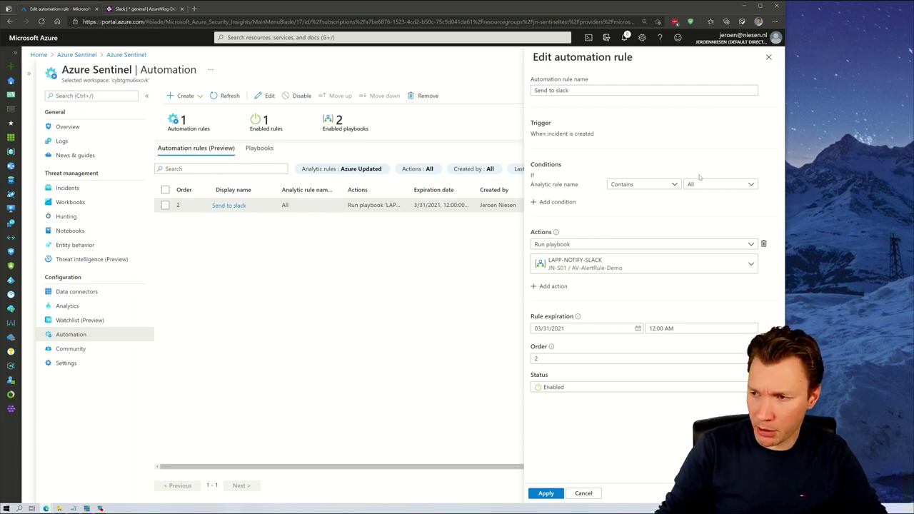
{"action": "left_click", "coordinate": [704, 187]}
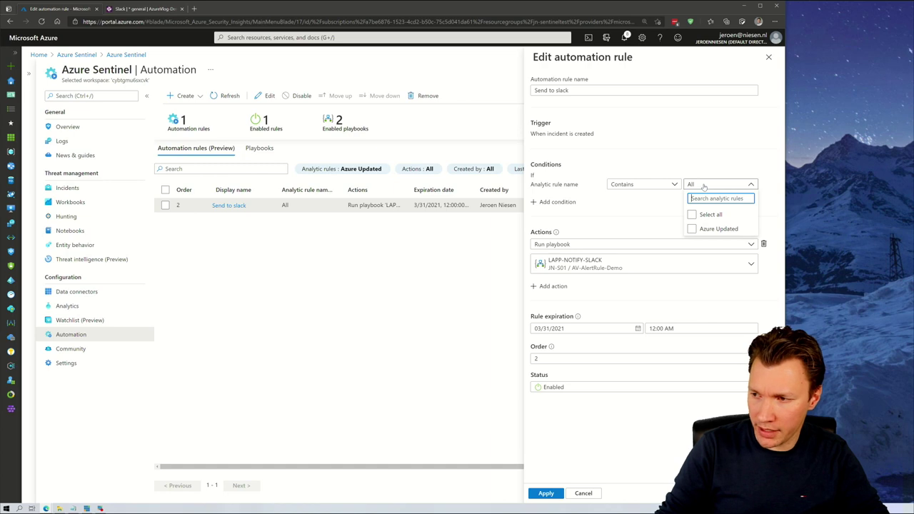
{"action": "left_click", "coordinate": [700, 230]}
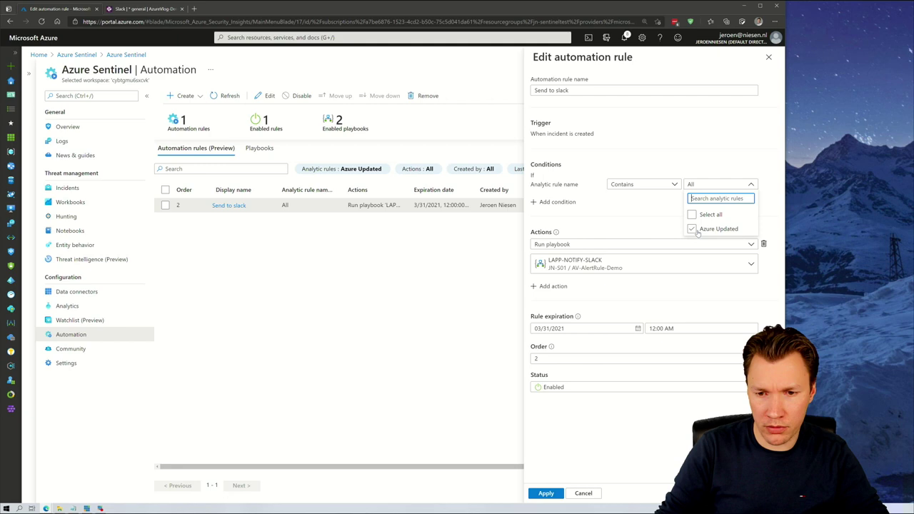
{"action": "left_click", "coordinate": [696, 230]}
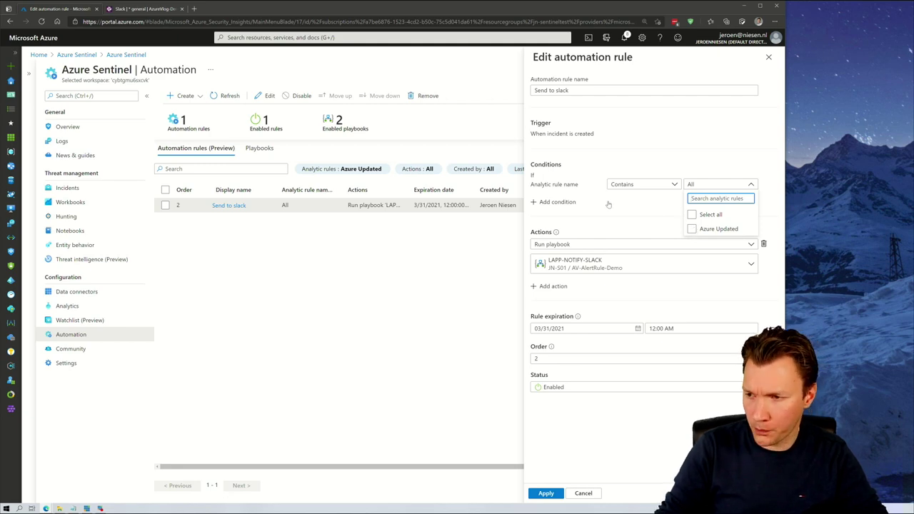
{"action": "left_click", "coordinate": [560, 203]}
{"action": "left_click", "coordinate": [575, 212]}
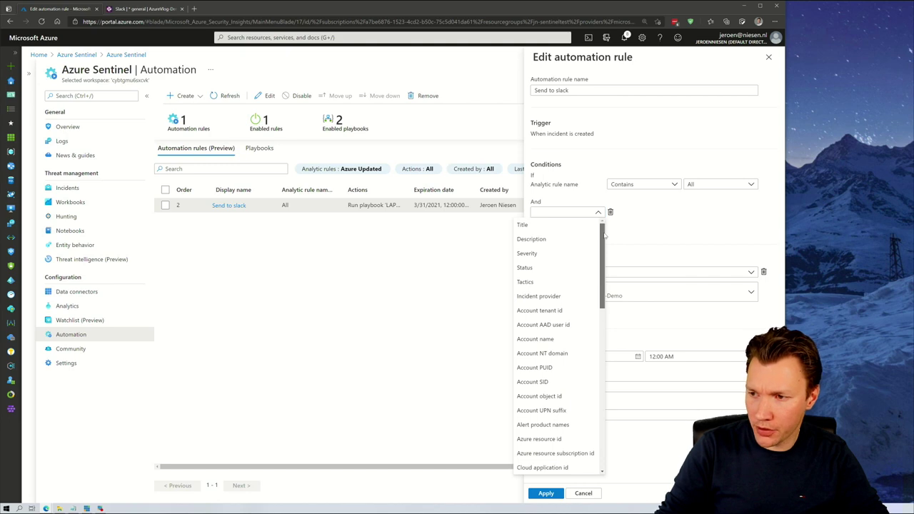
{"action": "left_click_drag", "start_coordinate": [604, 237], "coordinate": [604, 241]}
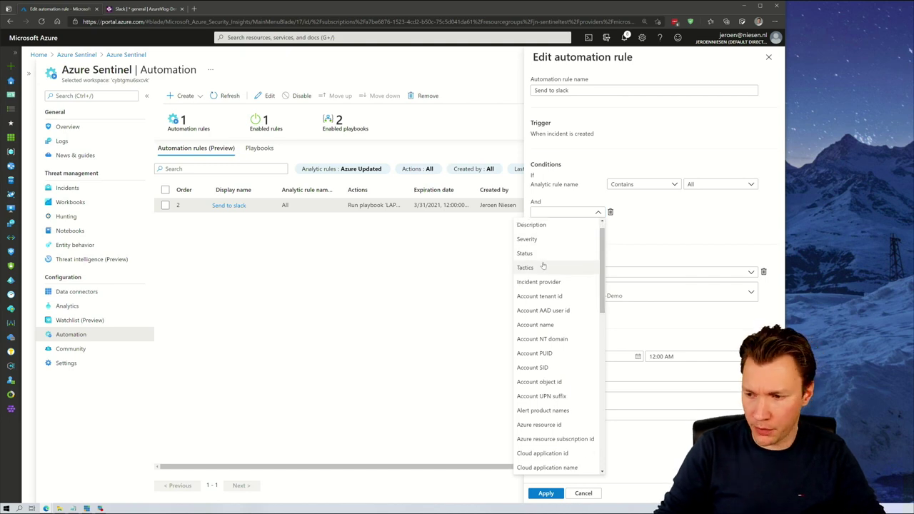
{"action": "left_click", "coordinate": [615, 244]}
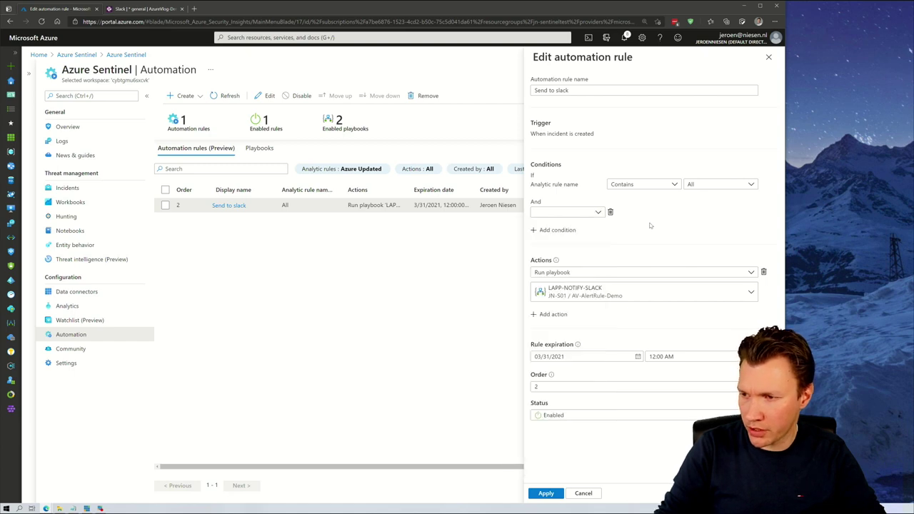
{"action": "left_click", "coordinate": [611, 212]}
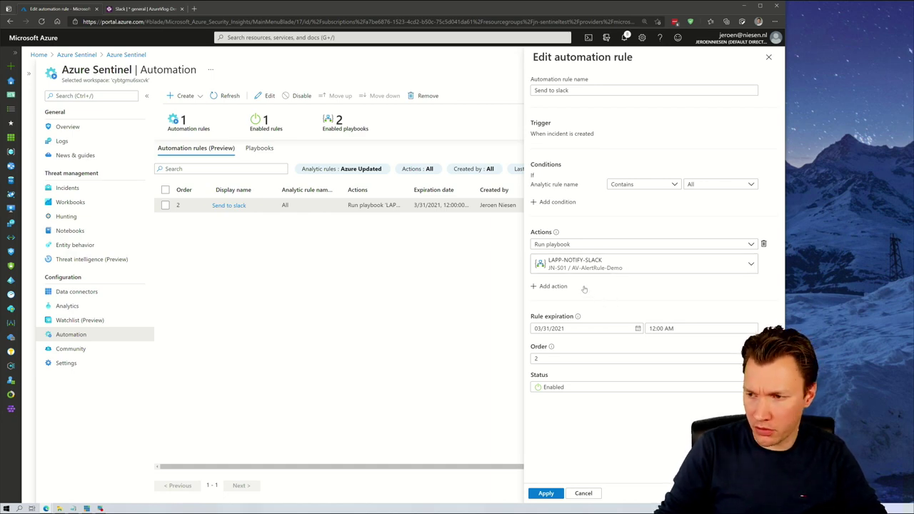
{"action": "left_click", "coordinate": [563, 244]}
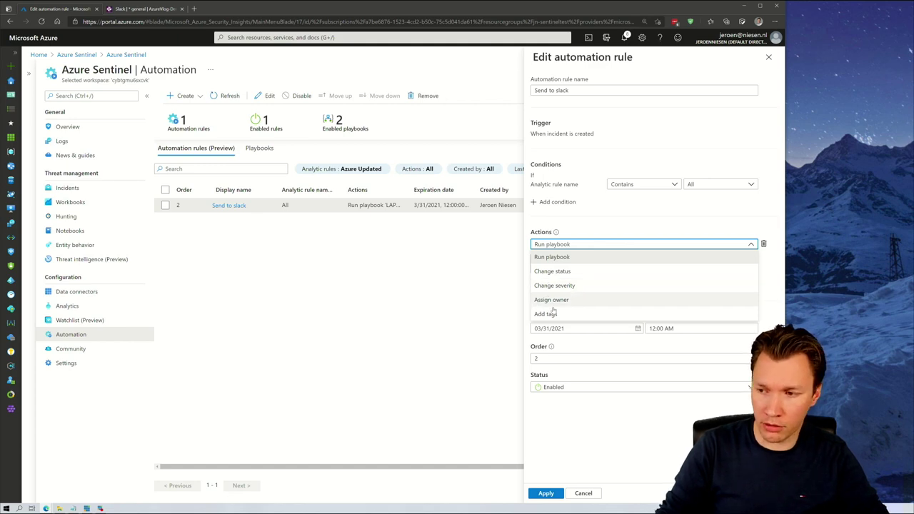
{"action": "left_click", "coordinate": [478, 272]}
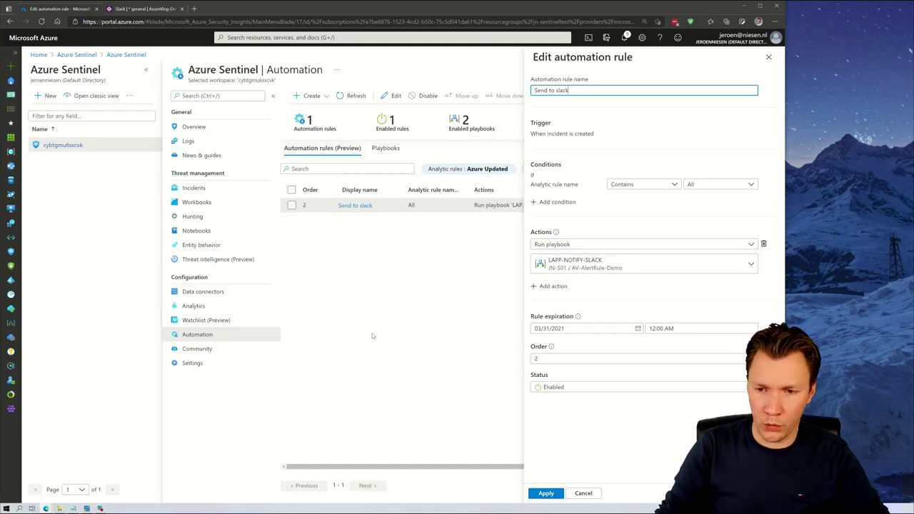
Step: Review the Azure Updated analytics rule's Automated response settings in its edit wizard
{"action": "left_click", "coordinate": [194, 306]}
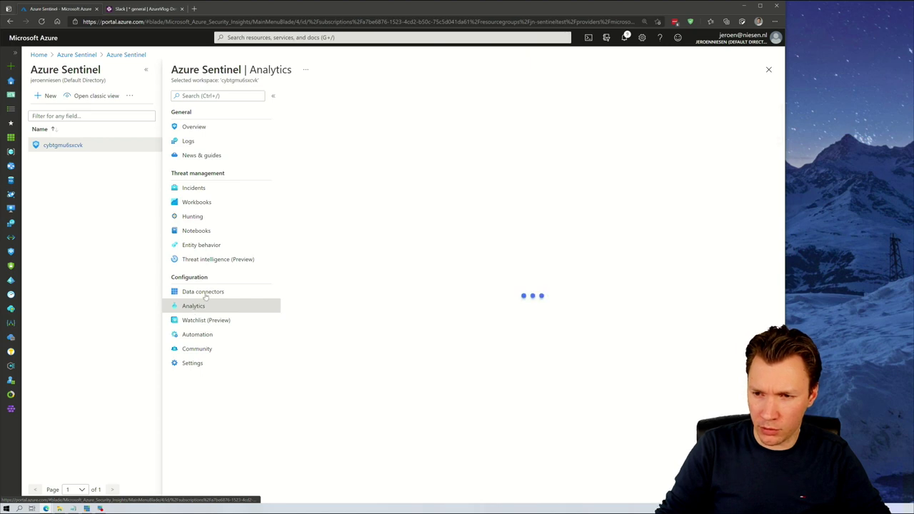
{"action": "left_click", "coordinate": [414, 214]}
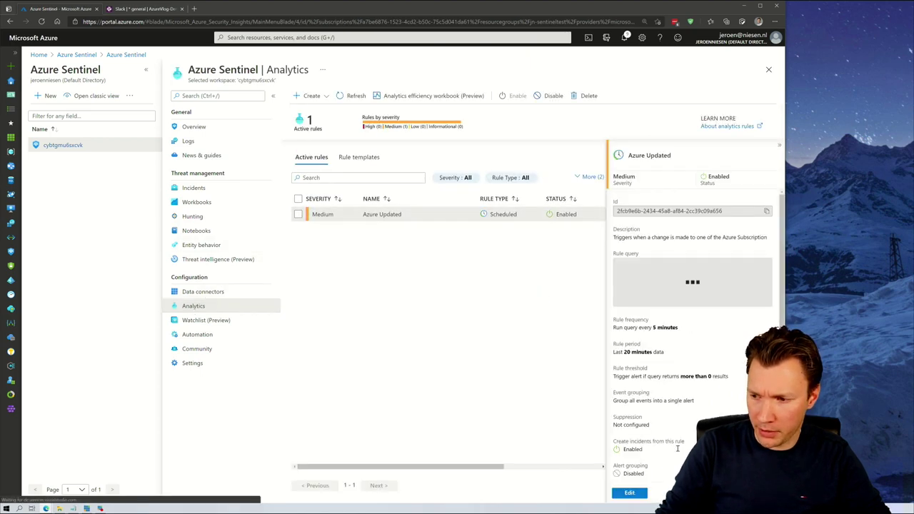
{"action": "left_click", "coordinate": [628, 492]}
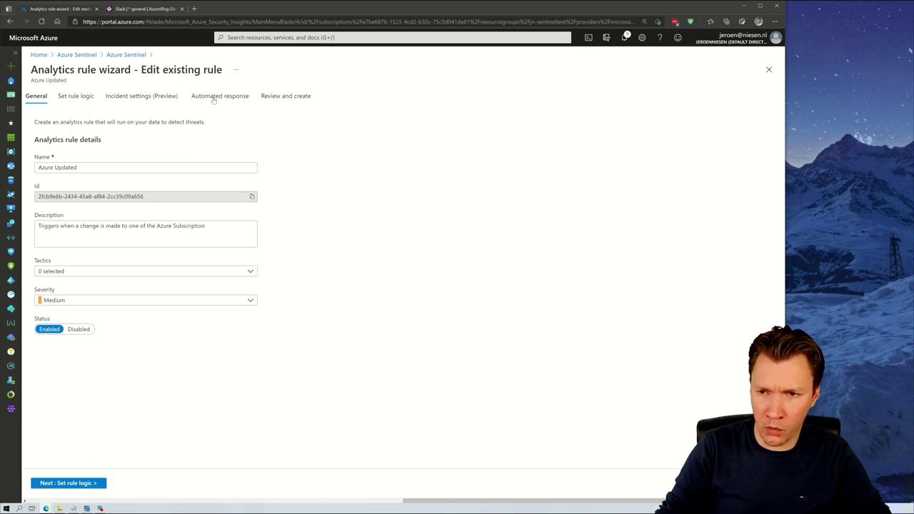
{"action": "left_click", "coordinate": [213, 97]}
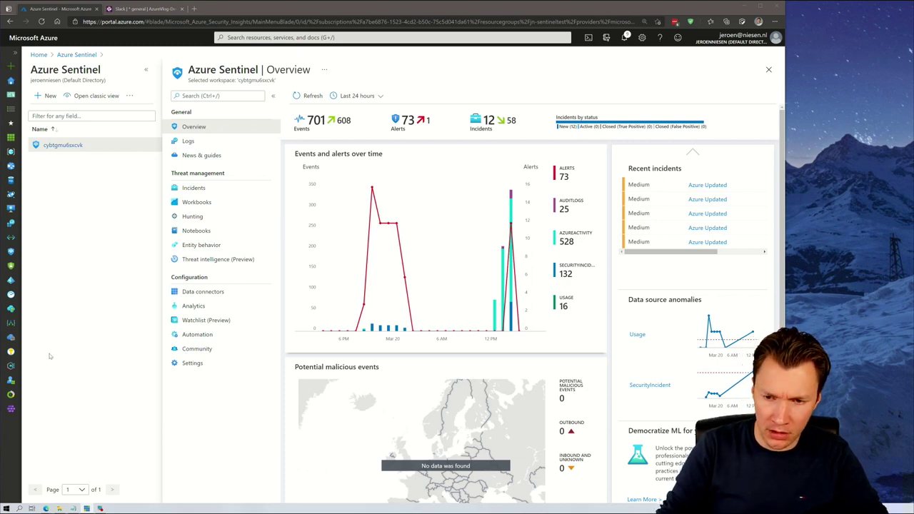
Step: Reopen the Azure Updated analytics rule to review its query logic and General details
{"action": "left_click", "coordinate": [178, 307]}
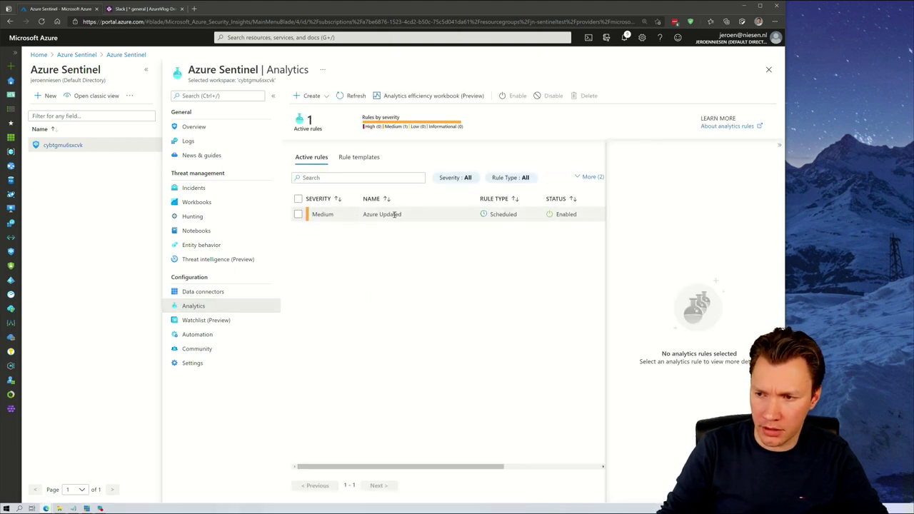
{"action": "left_click", "coordinate": [357, 215]}
{"action": "left_click", "coordinate": [631, 493]}
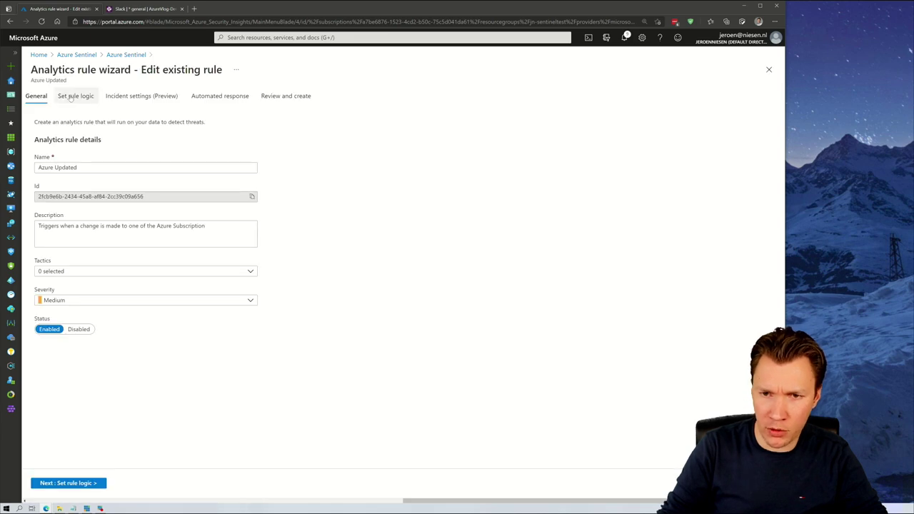
{"action": "left_click", "coordinate": [75, 96]}
{"action": "left_click", "coordinate": [61, 216]}
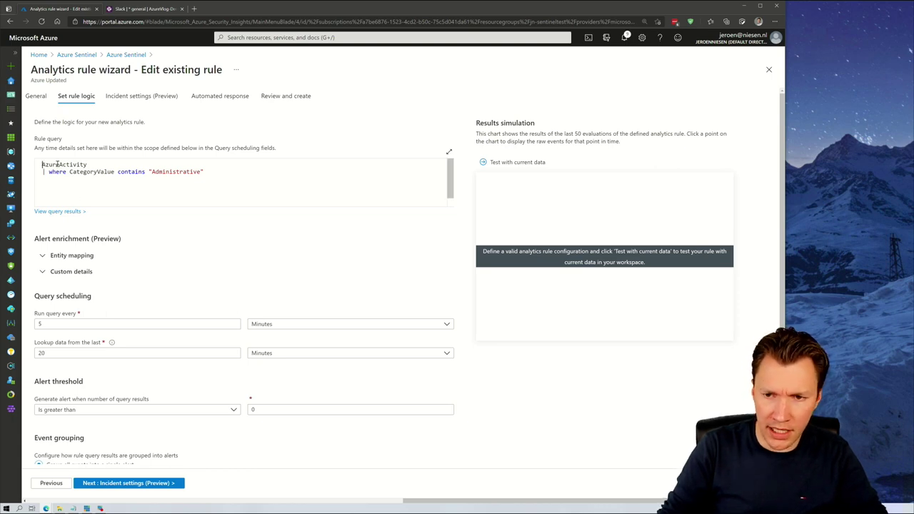
{"action": "left_click_drag", "start_coordinate": [42, 164], "coordinate": [206, 171]}
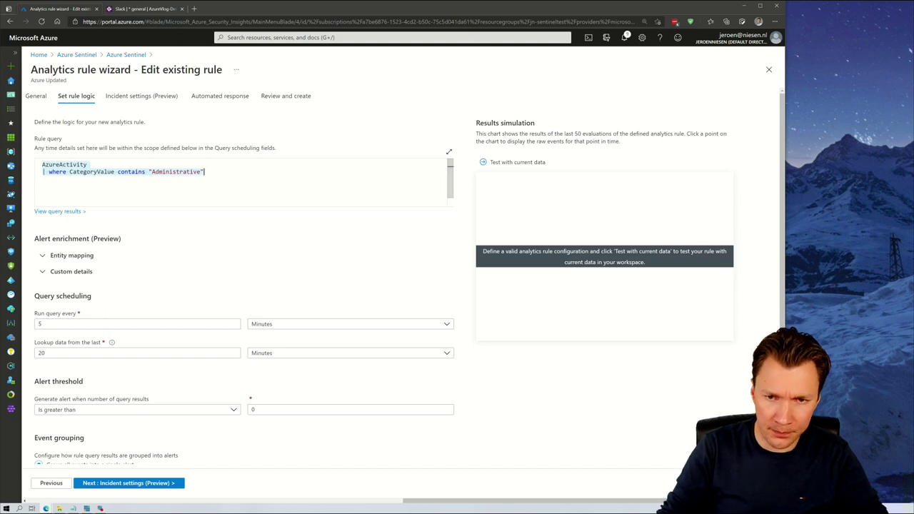
{"action": "left_click", "coordinate": [39, 97]}
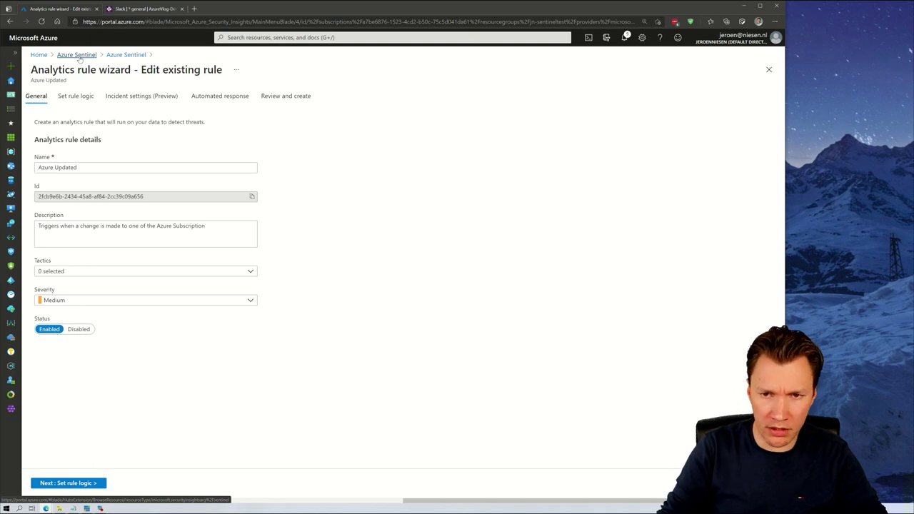
Step: Return to the workspace's Sentinel Automation page and start a new automation rule
{"action": "left_click", "coordinate": [80, 56]}
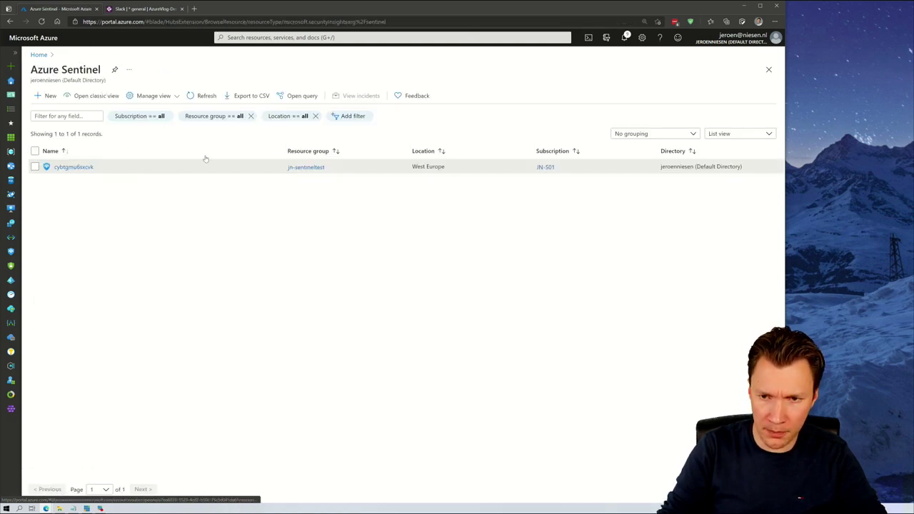
{"action": "left_click", "coordinate": [71, 165]}
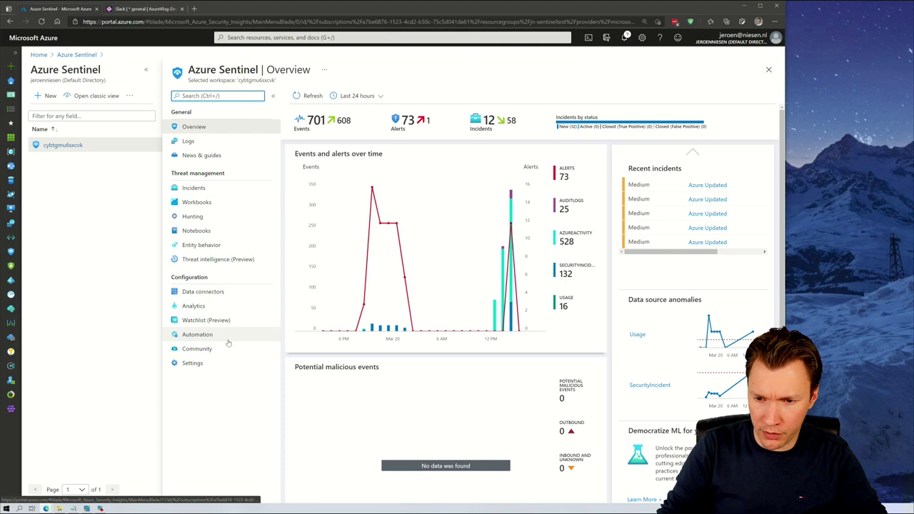
{"action": "left_click", "coordinate": [206, 337]}
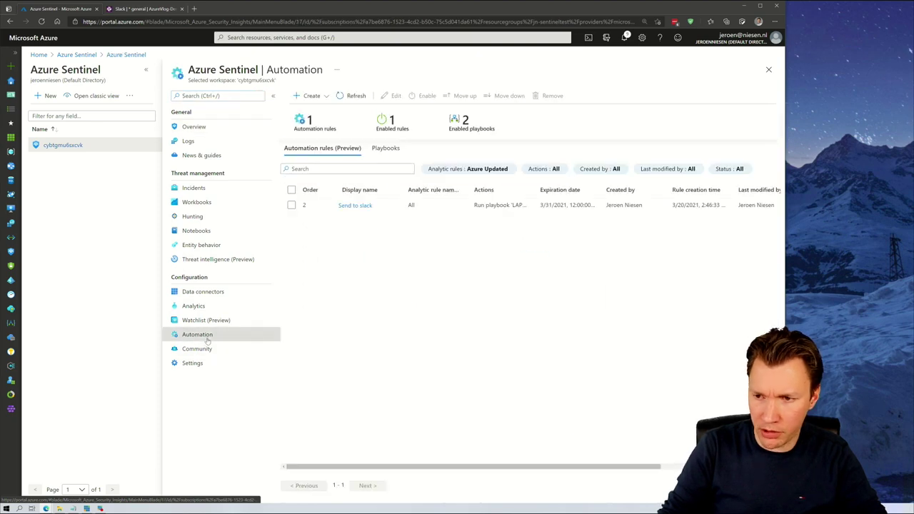
{"action": "left_click", "coordinate": [309, 98]}
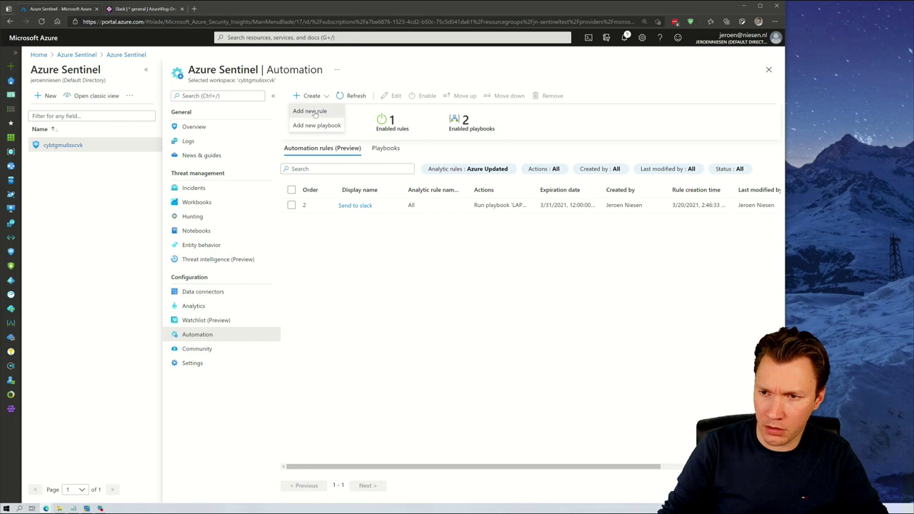
{"action": "left_click", "coordinate": [314, 112]}
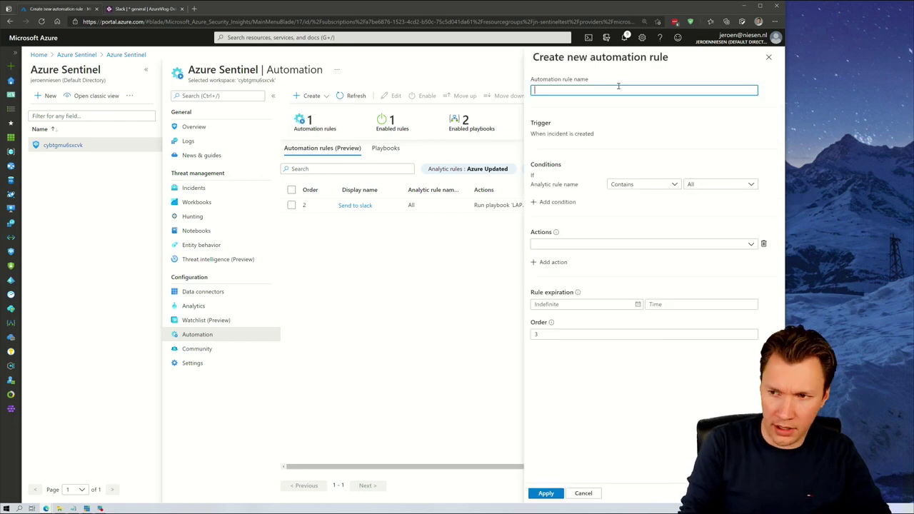
Step: Name the rule 'Set severity to info' and limit its condition to the Azure Updated rule
{"action": "type", "text": "Set sever"}
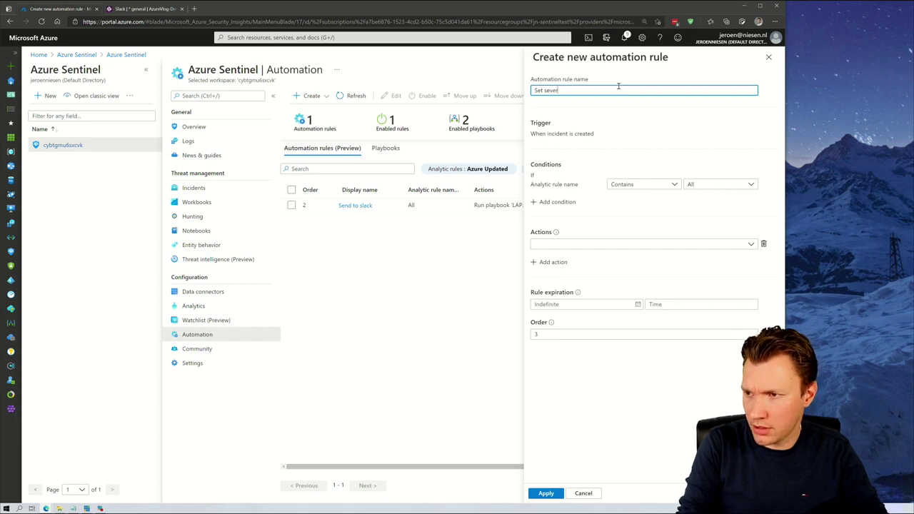
{"action": "type", "text": "ity to info"}
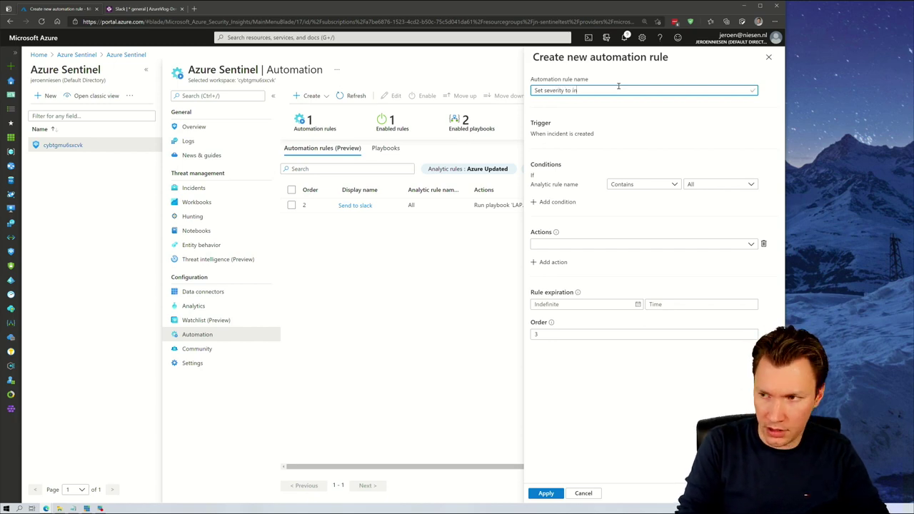
{"action": "left_click", "coordinate": [710, 187]}
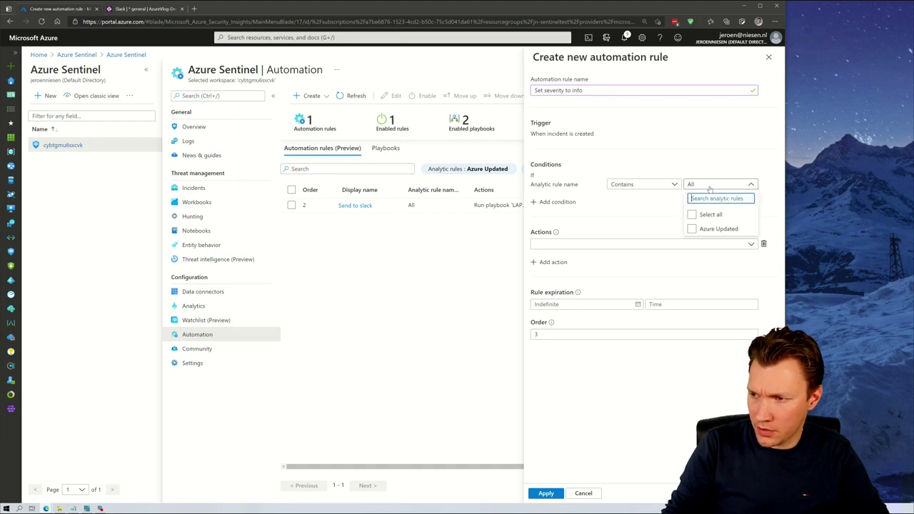
{"action": "left_click", "coordinate": [693, 229]}
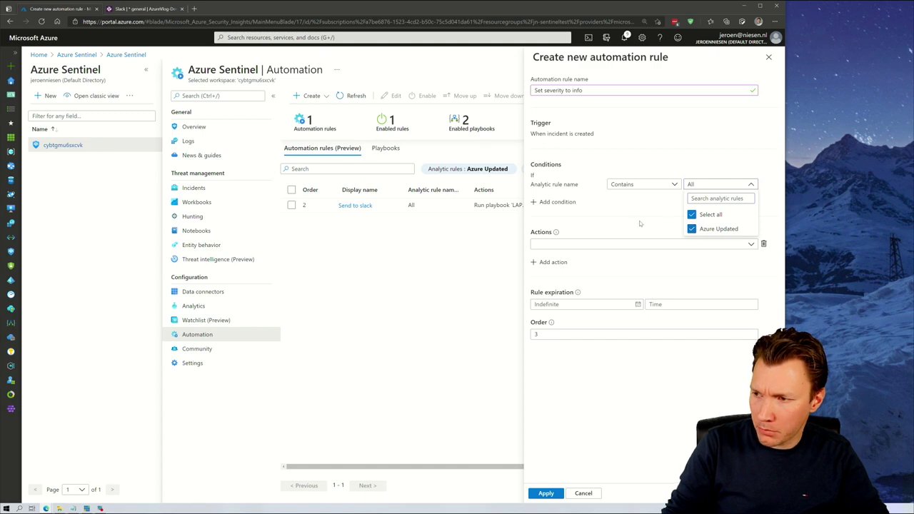
{"action": "left_click", "coordinate": [618, 228]}
Step: Set the rule's action to change severity to Informational and apply it
{"action": "left_click", "coordinate": [588, 244]}
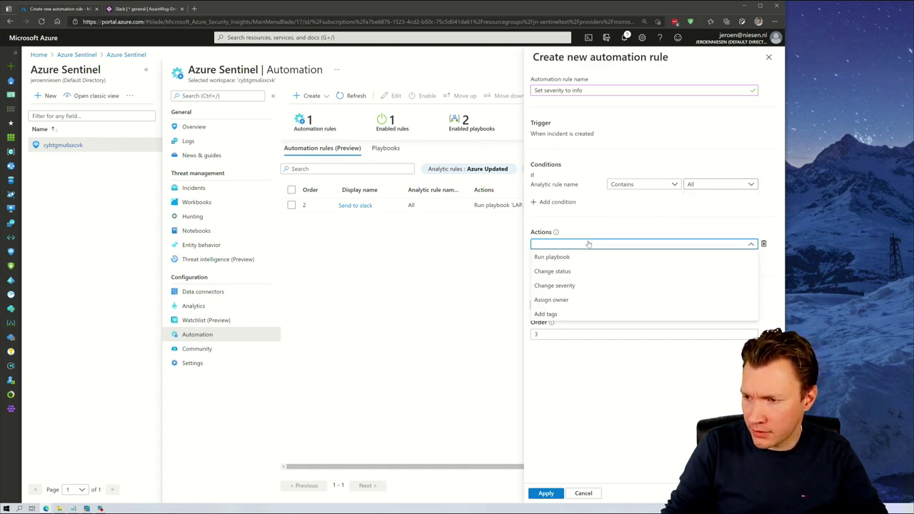
{"action": "left_click", "coordinate": [555, 285]}
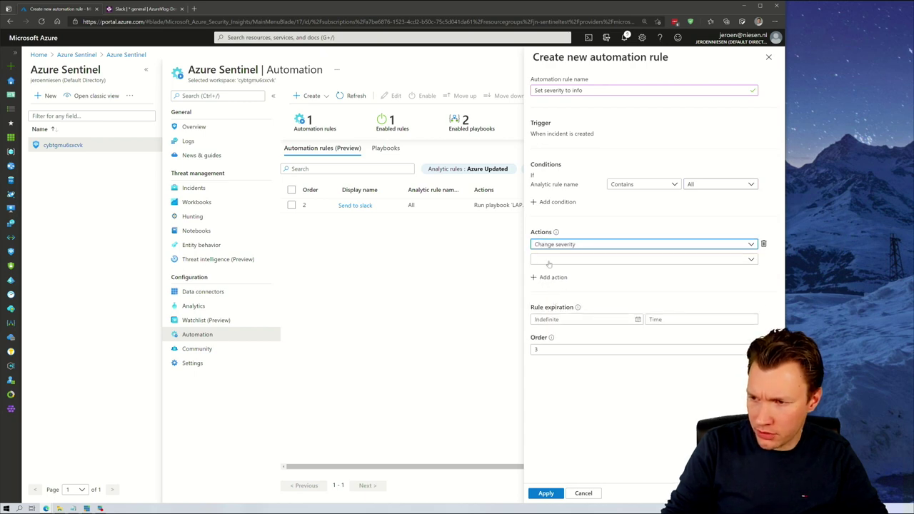
{"action": "left_click", "coordinate": [557, 259]}
{"action": "left_click", "coordinate": [560, 272]}
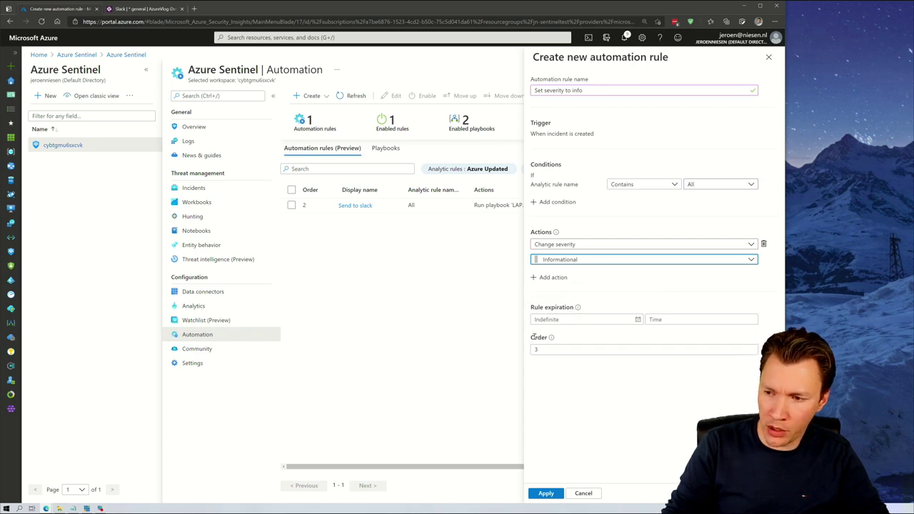
{"action": "left_click", "coordinate": [547, 493]}
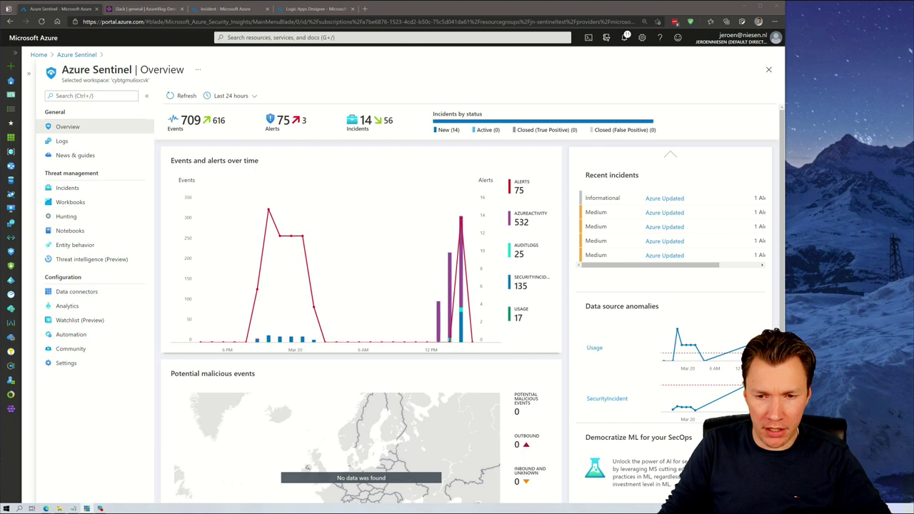
Step: Trace Send to slack's playbook to LAPP-NOTIFY-SLACK in AV-AlertRule-Demo and open its designer
{"action": "left_click", "coordinate": [88, 335]}
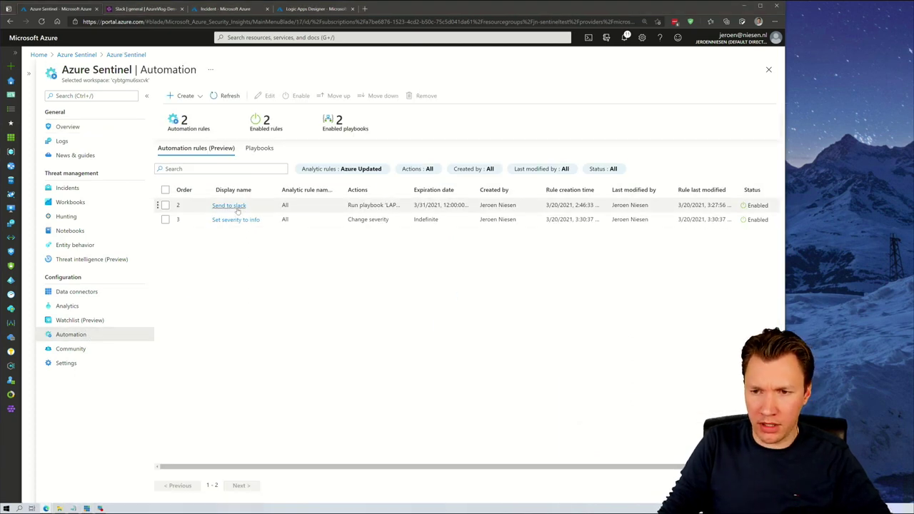
{"action": "left_click", "coordinate": [229, 205]}
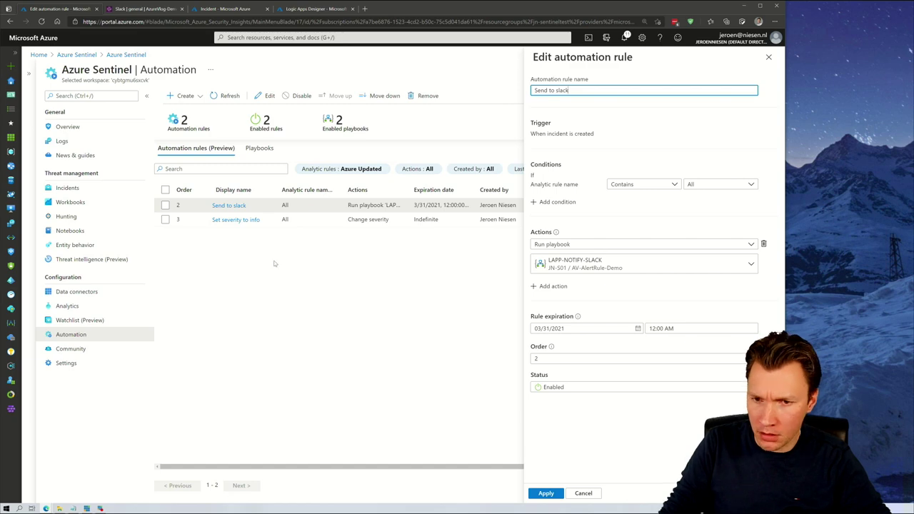
{"action": "left_click", "coordinate": [10, 152]}
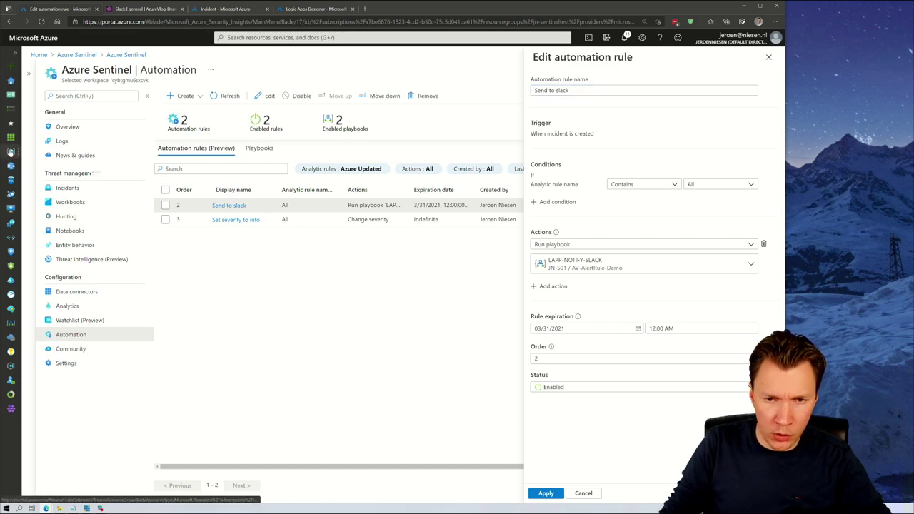
{"action": "left_click", "coordinate": [88, 166]}
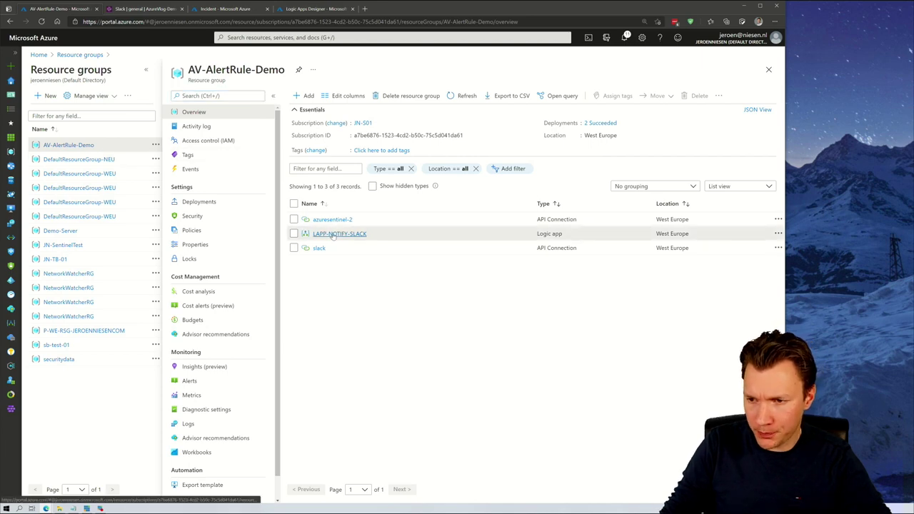
{"action": "left_click", "coordinate": [334, 235]}
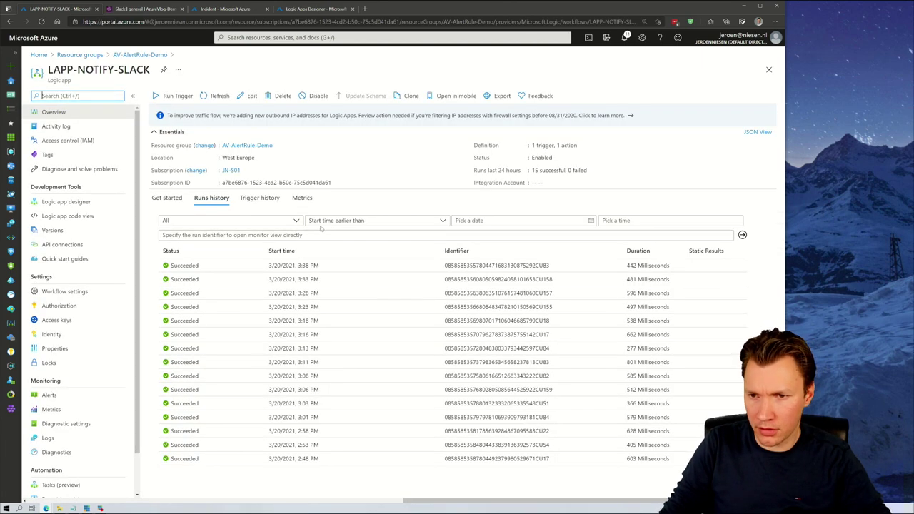
{"action": "left_click", "coordinate": [250, 96]}
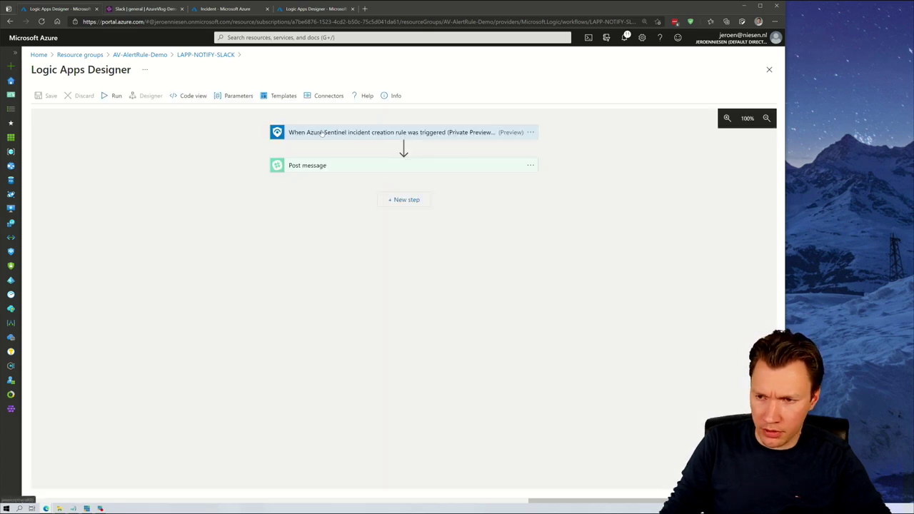
Step: Expand the Sentinel trigger and Post message steps, then cancel a new Sentinel connection
{"action": "left_click", "coordinate": [322, 133]}
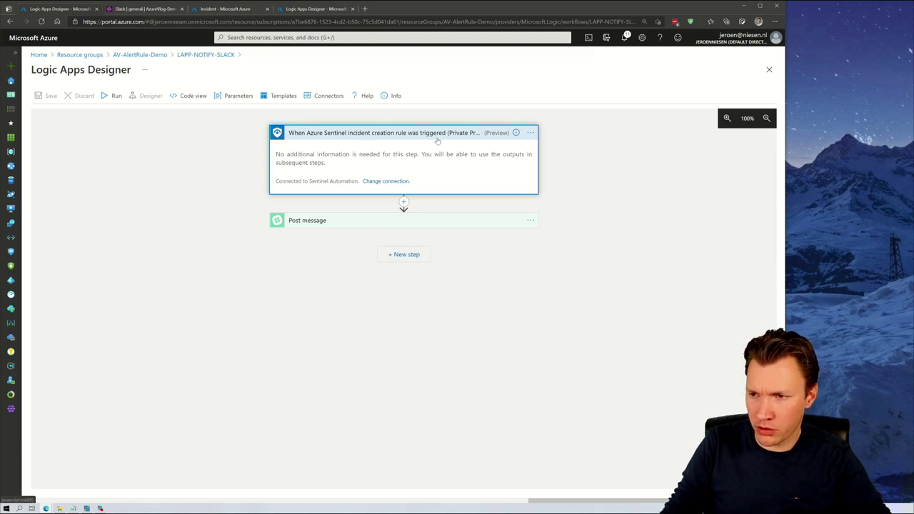
{"action": "left_click", "coordinate": [329, 222]}
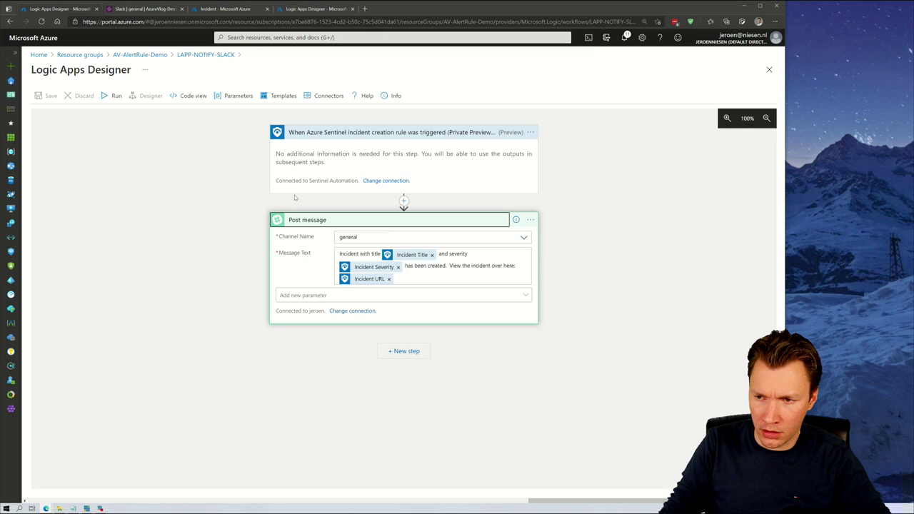
{"action": "left_click", "coordinate": [379, 181]}
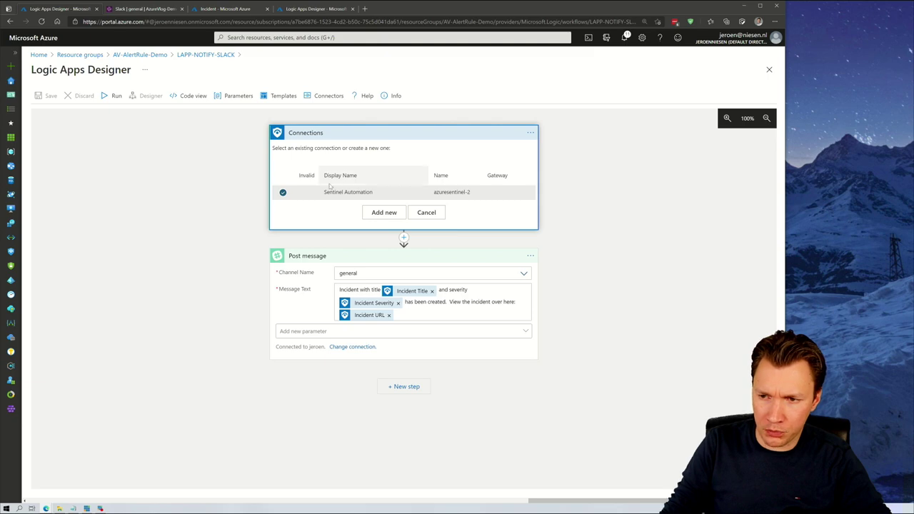
{"action": "left_click", "coordinate": [372, 213]}
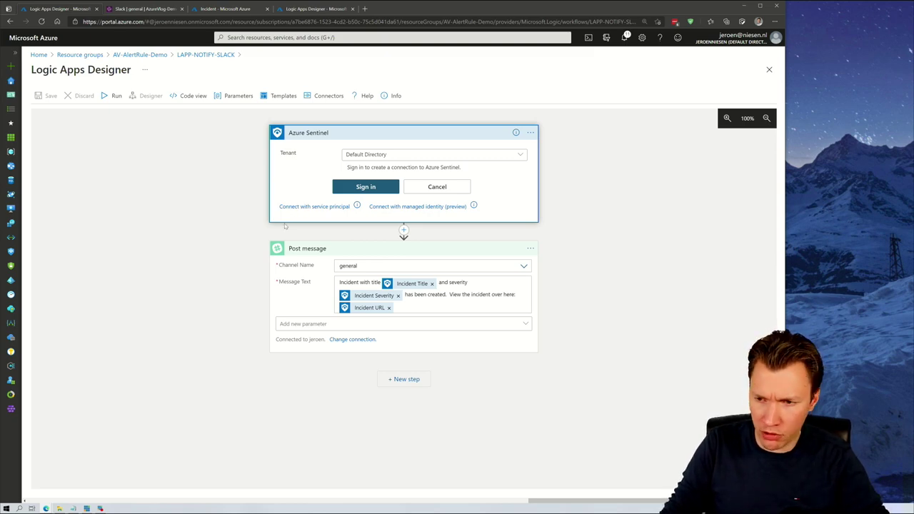
{"action": "left_click", "coordinate": [303, 207]}
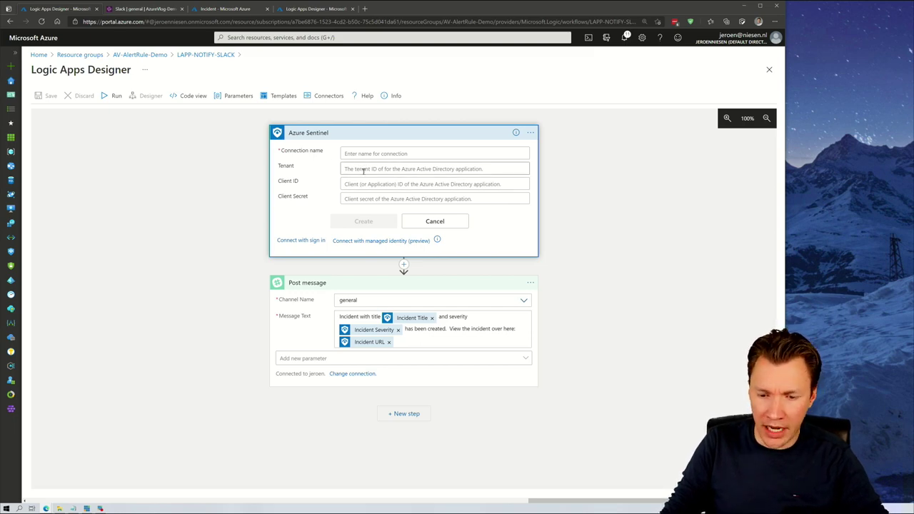
{"action": "left_click", "coordinate": [427, 223]}
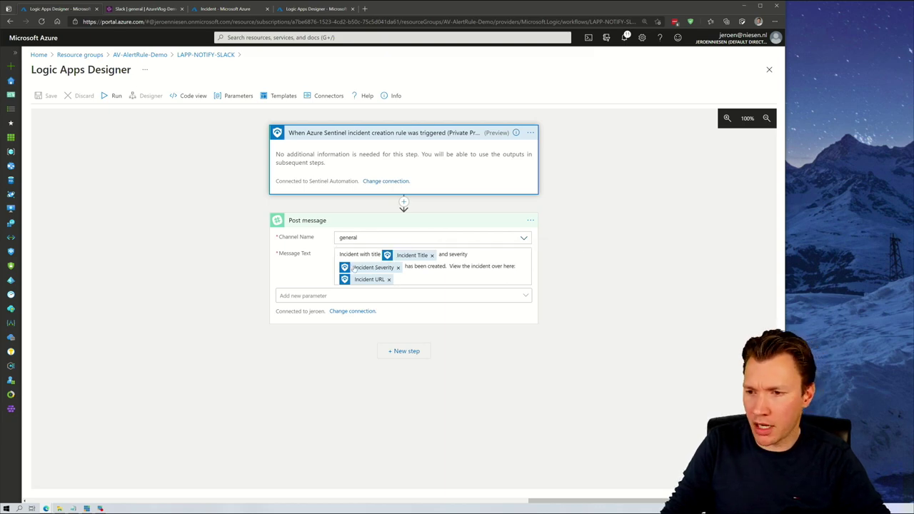
Step: Append 'Description:' and the Incident Description field to the Slack message, then save
{"action": "left_click", "coordinate": [415, 277]}
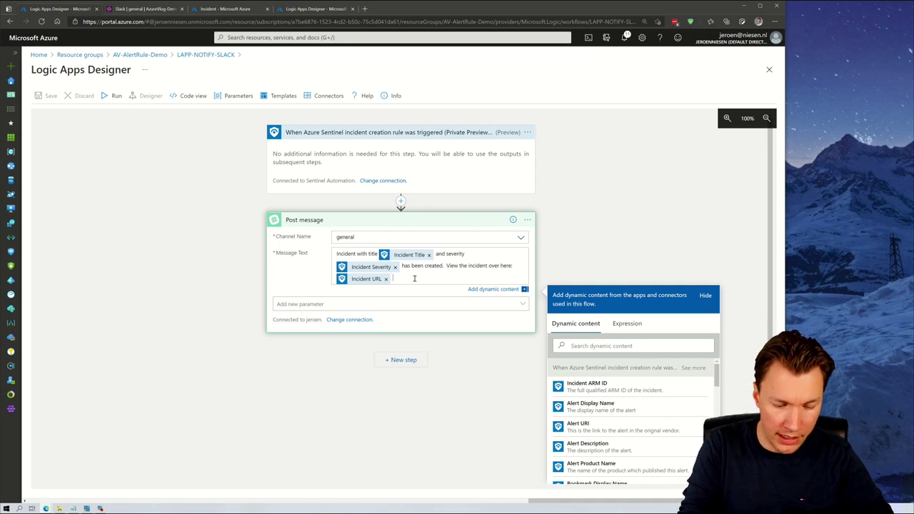
{"action": "type", "text": "Description:"}
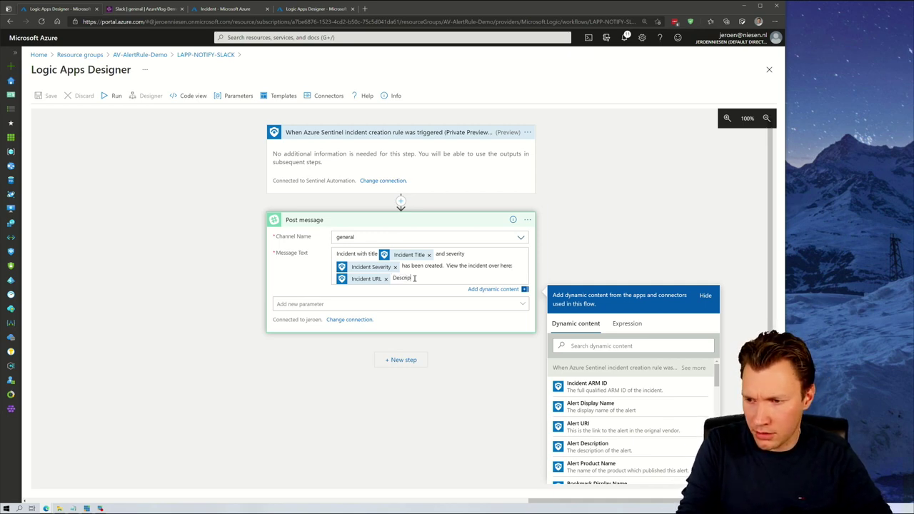
{"action": "left_click", "coordinate": [630, 346]}
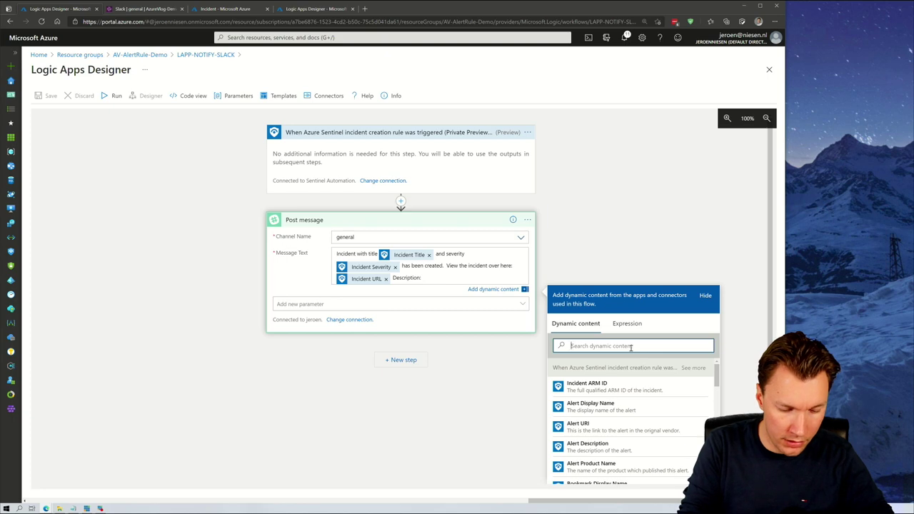
{"action": "type", "text": "descr"}
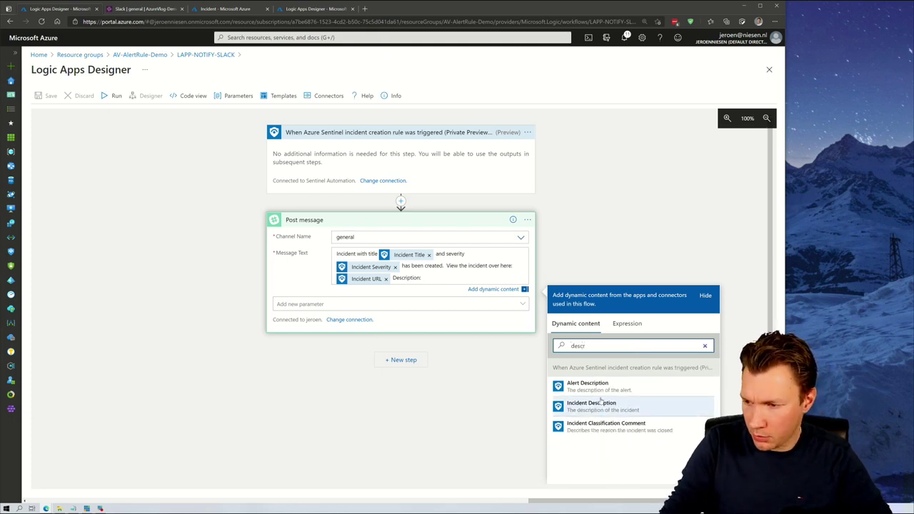
{"action": "left_click", "coordinate": [601, 402]}
{"action": "left_click", "coordinate": [418, 417]}
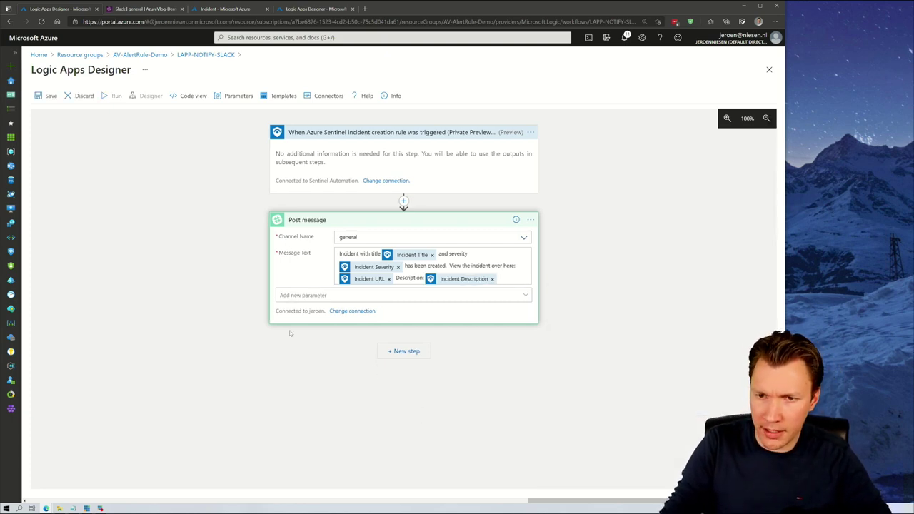
{"action": "left_click", "coordinate": [47, 97]}
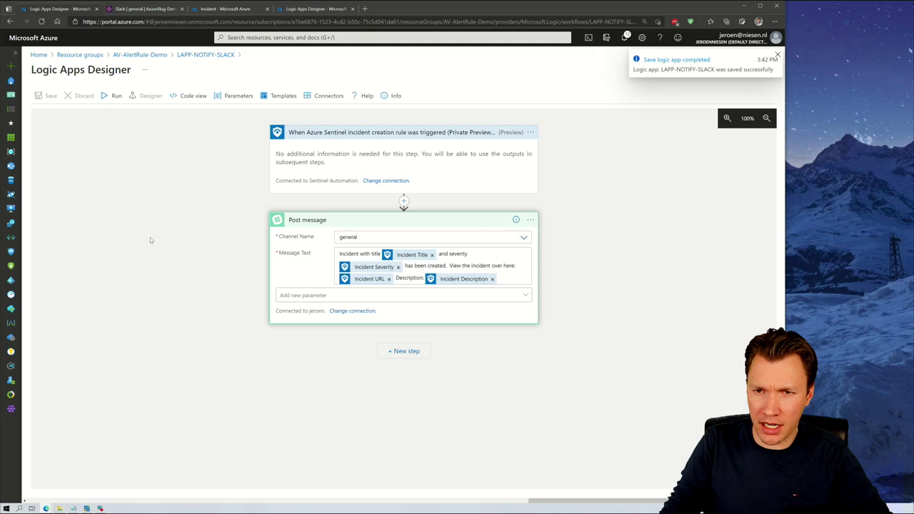
Step: In Slack #general, check the newest incident message and follow its incident link
{"action": "left_click", "coordinate": [133, 9]}
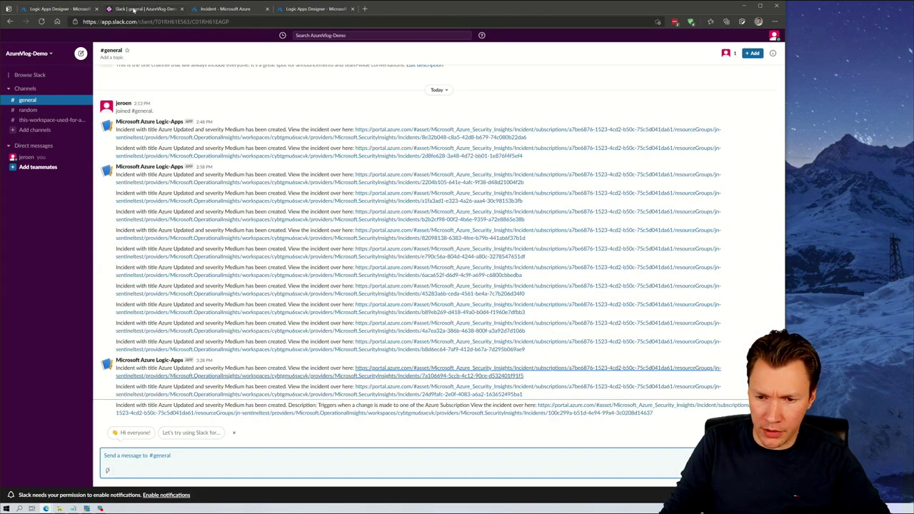
{"action": "mouse_move", "coordinate": [586, 413]}
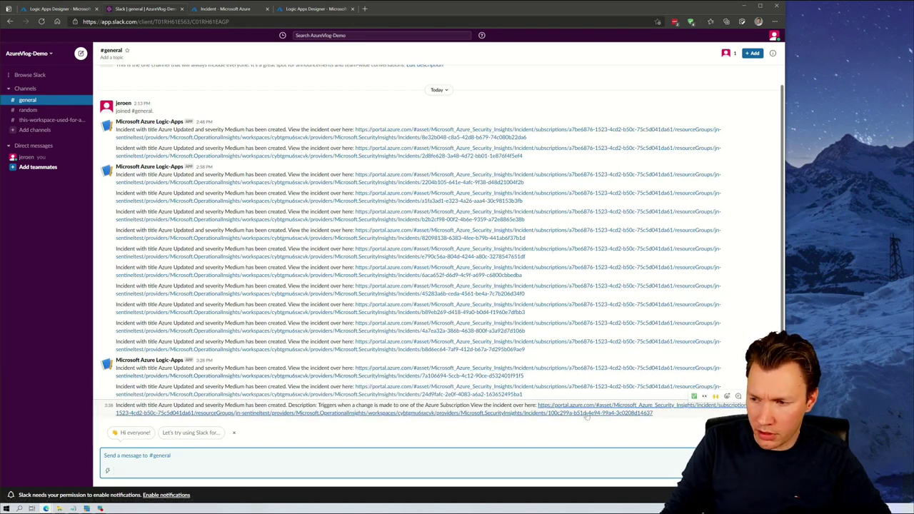
{"action": "left_click", "coordinate": [595, 412]}
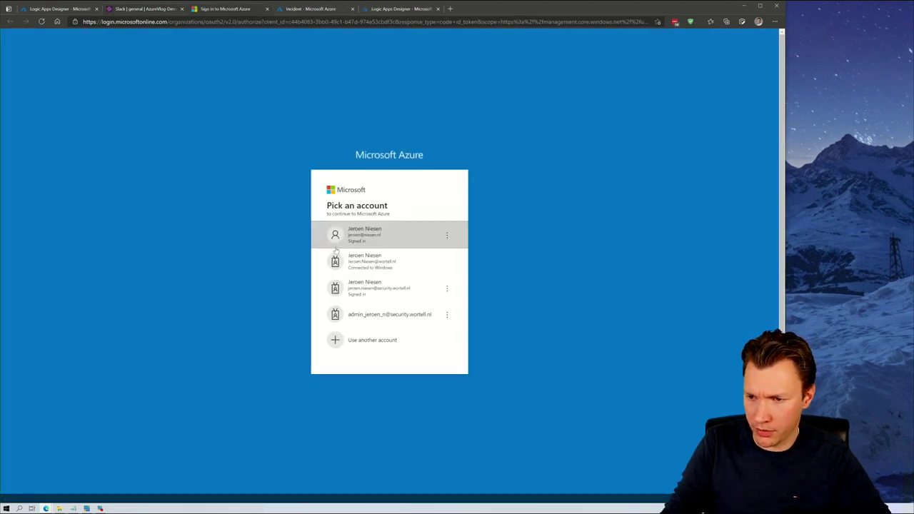
Step: Sign in to view the Informational Azure Updated incident, then return to the Logic Apps Designer
{"action": "left_click", "coordinate": [370, 236]}
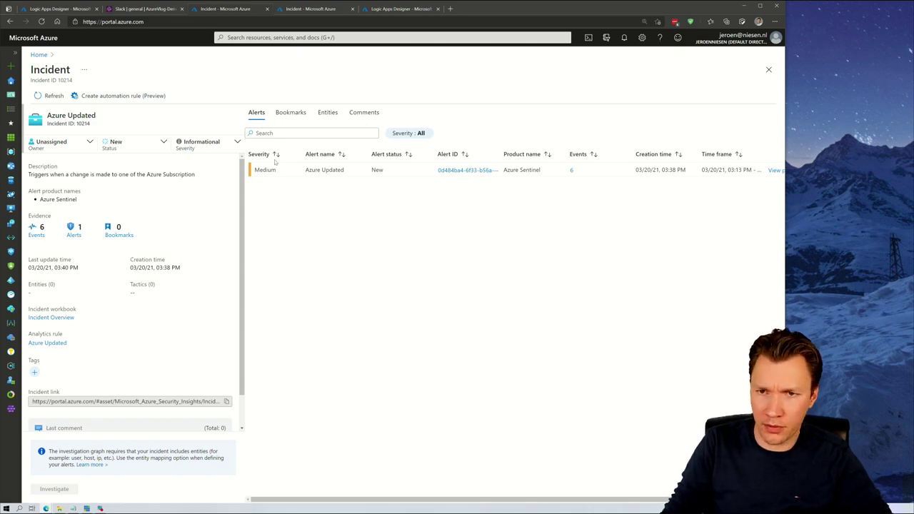
{"action": "left_click", "coordinate": [63, 9]}
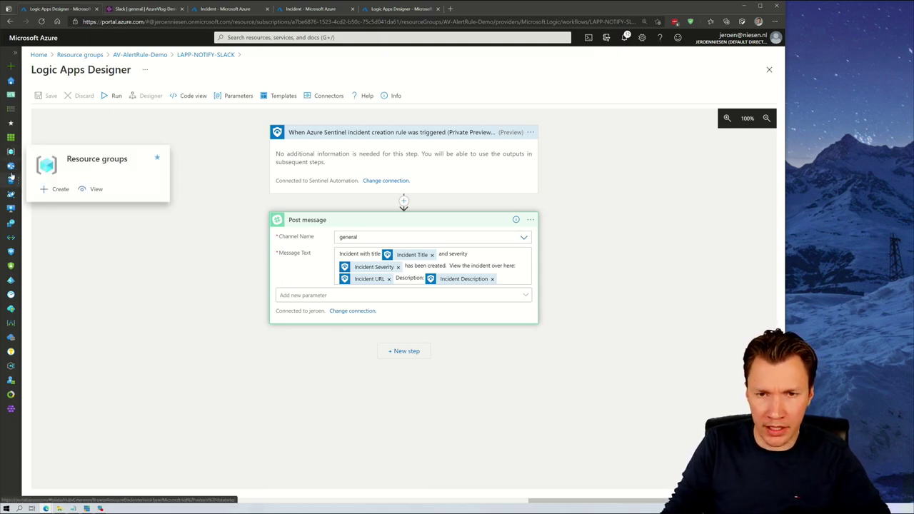
Step: Show the JN-S01 subscription's IAM role assignments, including sentinel-automation as Azure Sentinel Automation Contributor
{"action": "left_click", "coordinate": [11, 82]}
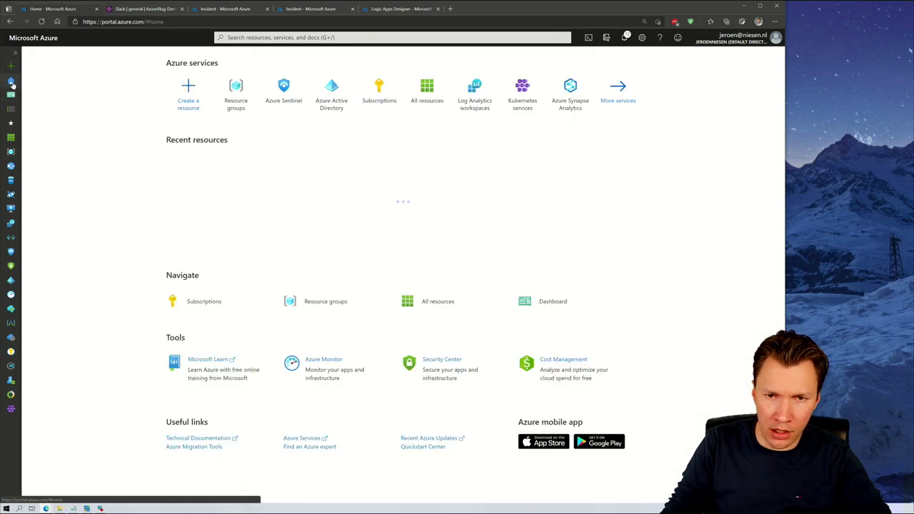
{"action": "left_click", "coordinate": [182, 204]}
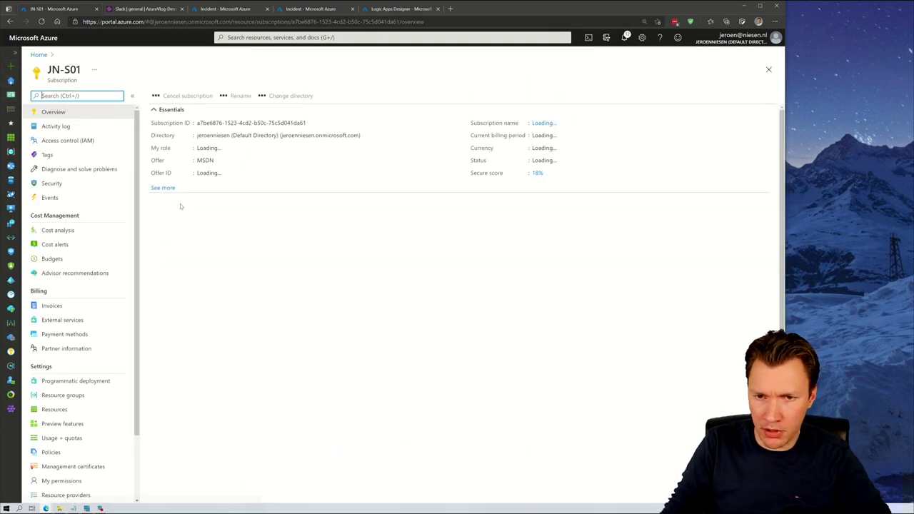
{"action": "left_click", "coordinate": [66, 140]}
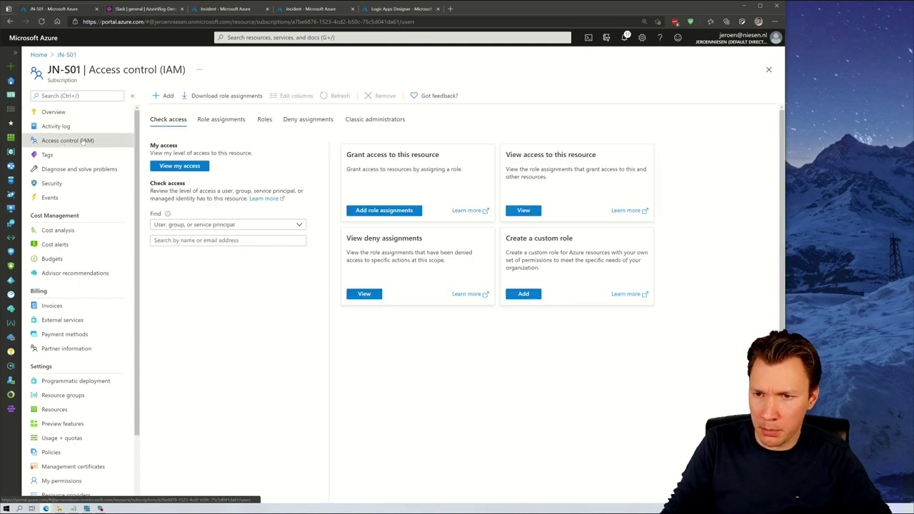
{"action": "left_click", "coordinate": [209, 123]}
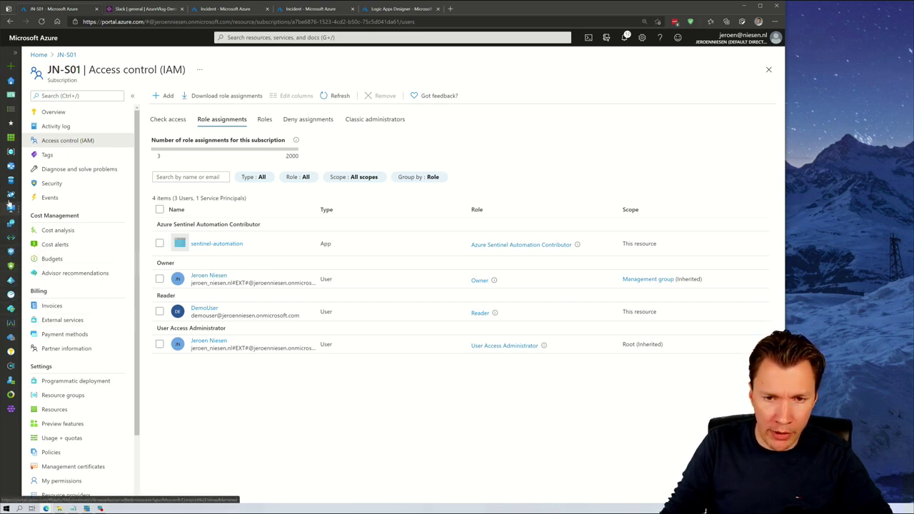
Step: Open the cybtgmu6sxcvk workspace from the Azure Sentinel workspace list
{"action": "left_click", "coordinate": [11, 252]}
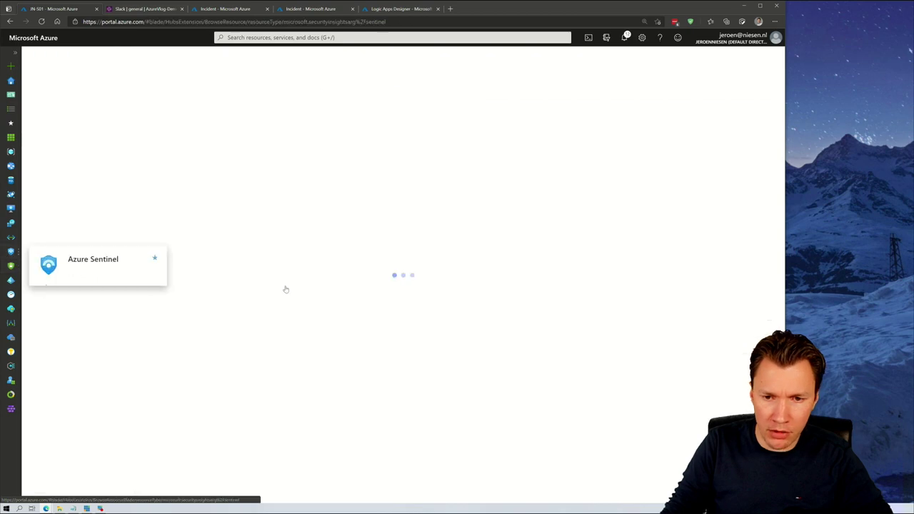
{"action": "left_click", "coordinate": [74, 167]}
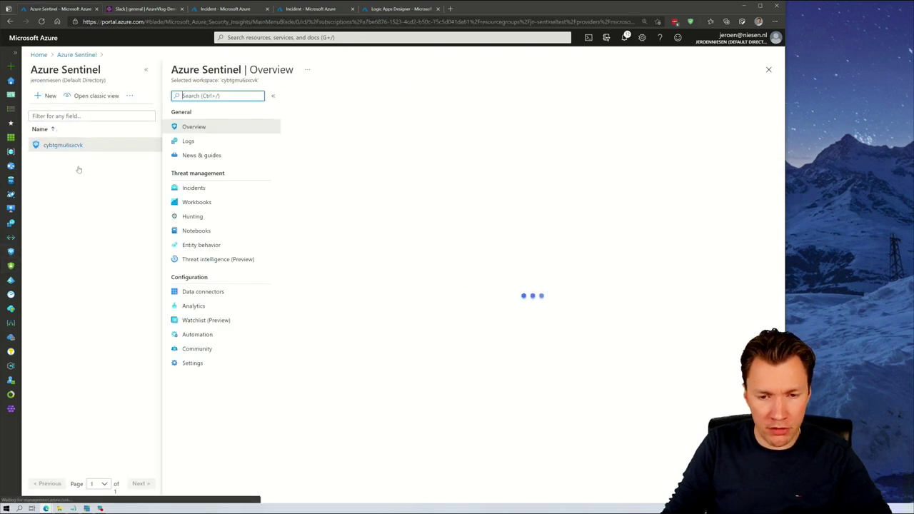